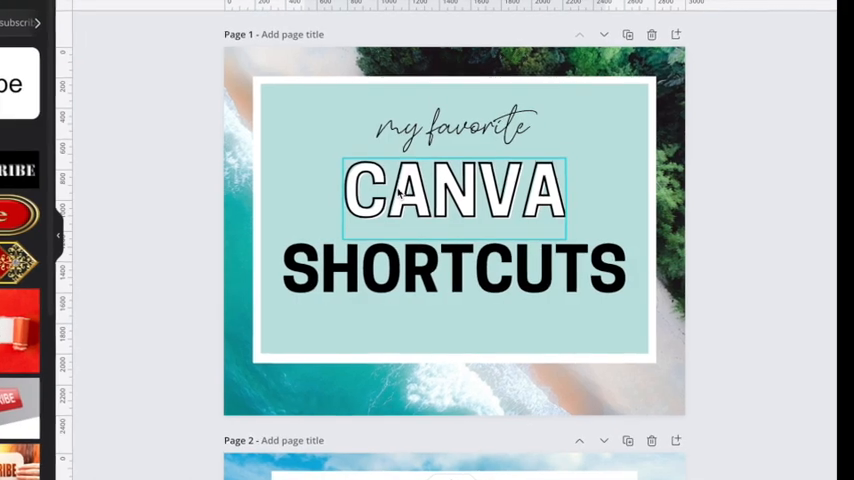
scroll(416, 213, down, 5)
scroll(416, 213, down, 3)
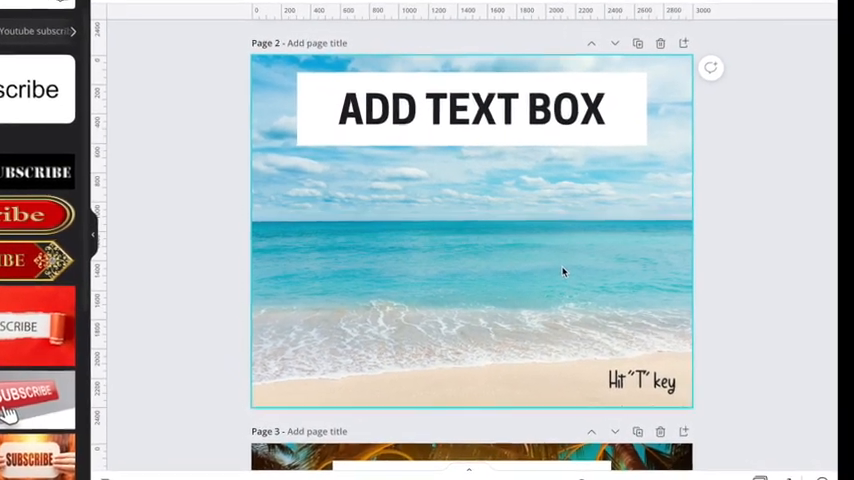
- Add a paragraph text box on page 2 and a thick line of weight about 48 on page 3
key(t)
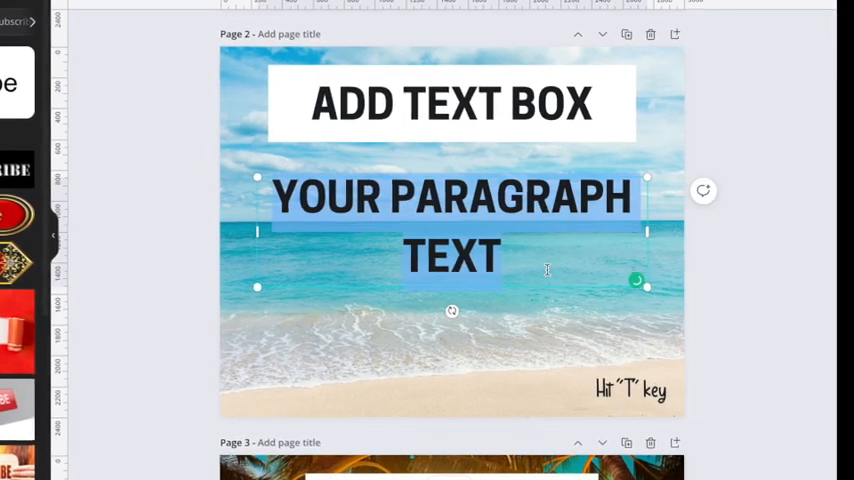
scroll(558, 272, down, 5)
scroll(530, 304, down, 2)
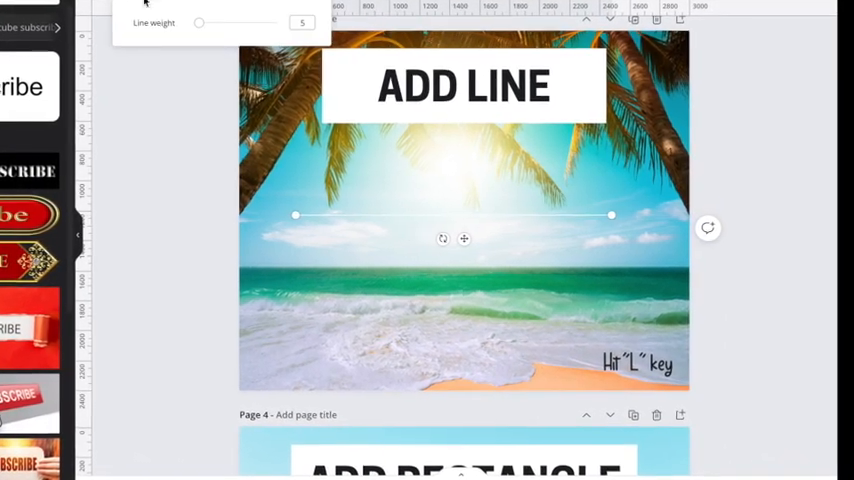
mouse_move(196, 19)
mouse_down()
mouse_move(210, 19)
mouse_move(201, 18)
mouse_up()
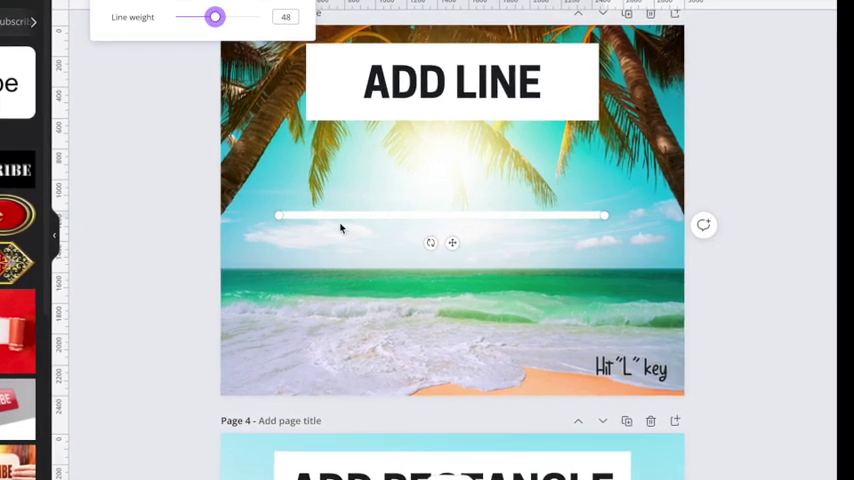
scroll(340, 228, down, 5)
scroll(340, 228, down, 3)
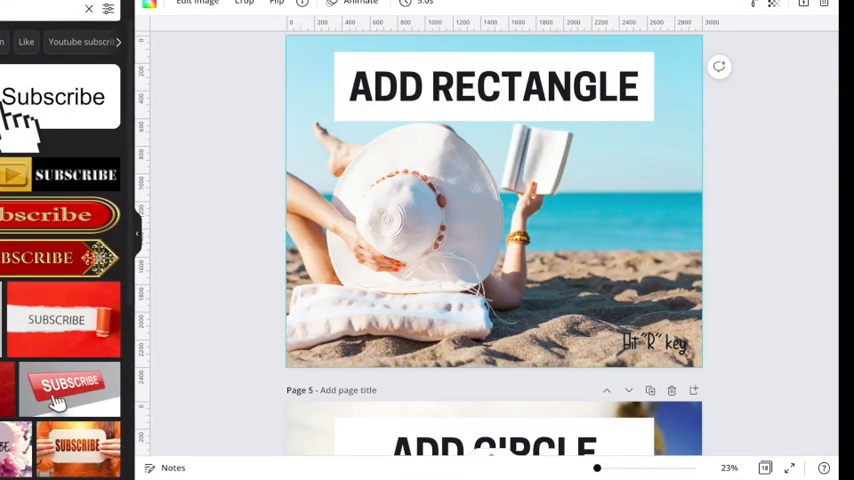
- Place a shrunken blue rectangle over the page 4 photo and a yellow circle on page 5
key(r)
drag(666, 69, 647, 210)
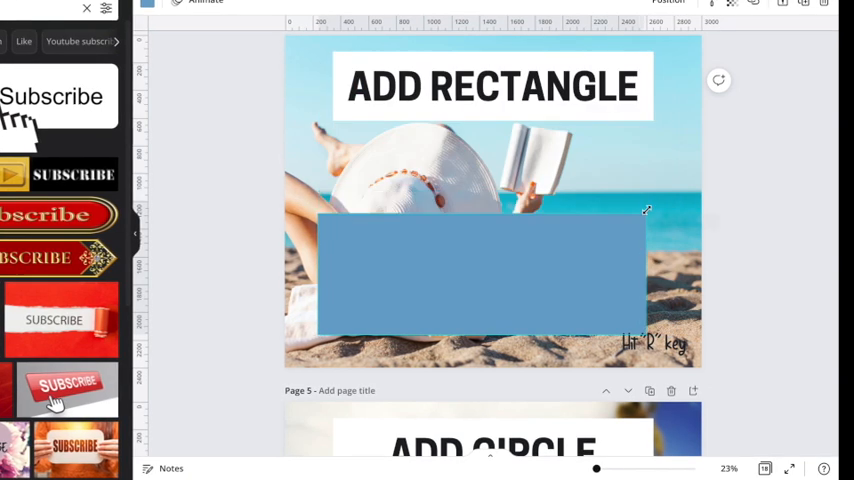
scroll(655, 200, down, 5)
scroll(600, 250, down, 3)
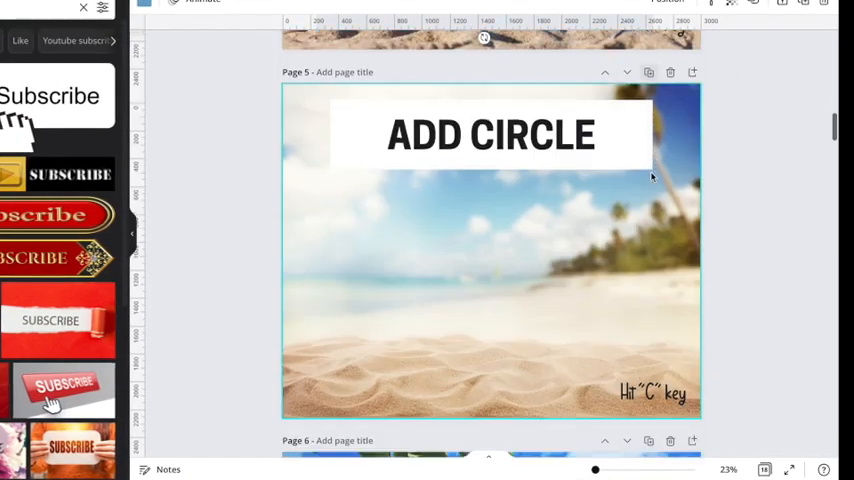
key(c)
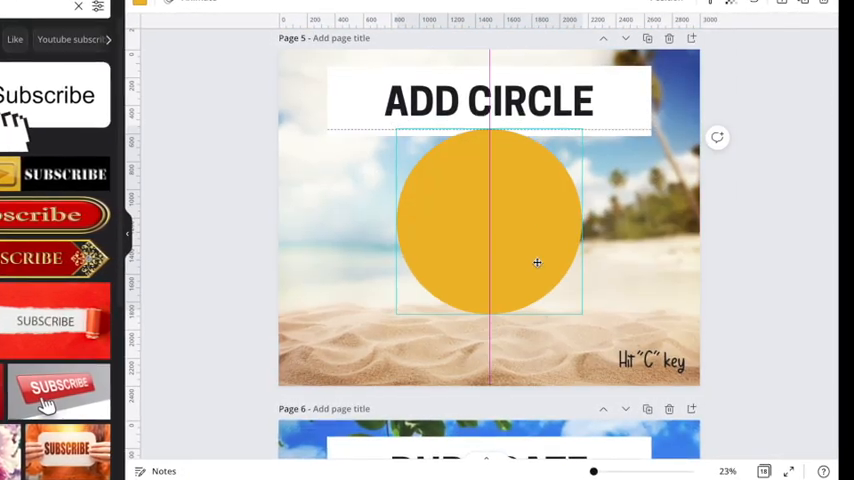
drag(537, 262, 537, 265)
scroll(537, 265, down, 5)
scroll(537, 265, down, 3)
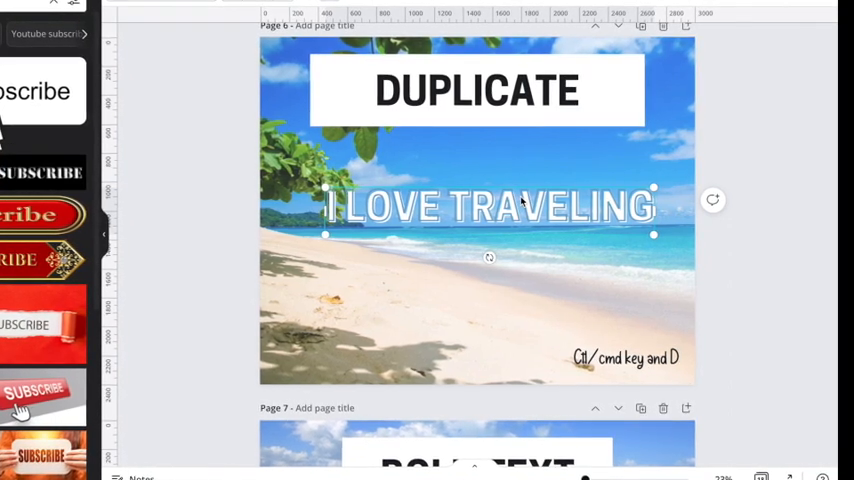
- Duplicate the I LOVE TRAVELING text twice so three copies stack on page 6
key(ctrl+d)
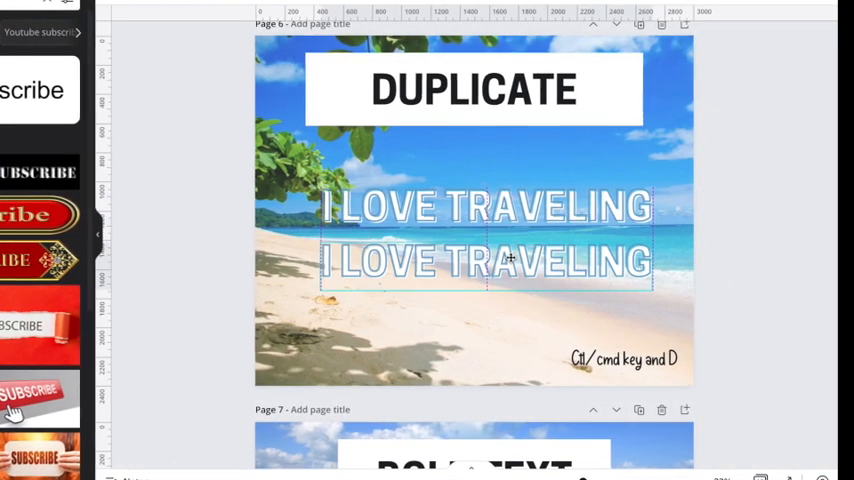
key(ctrl+d)
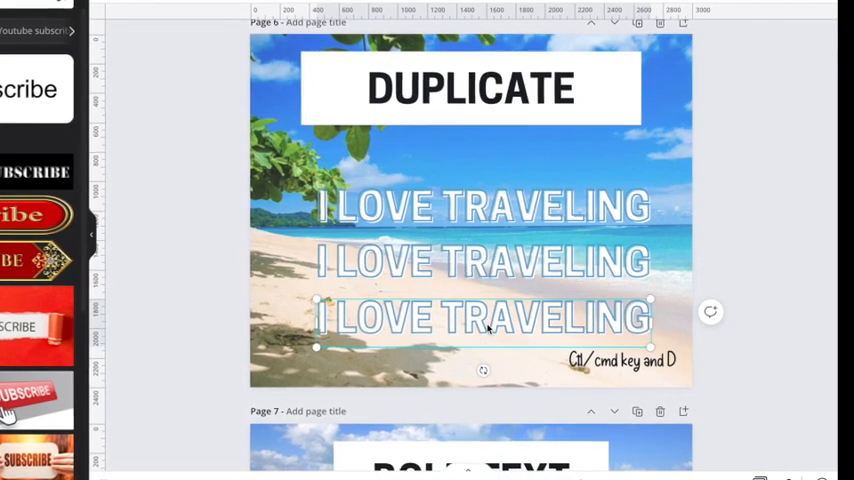
scroll(490, 320, down, 3)
scroll(473, 178, down, 3)
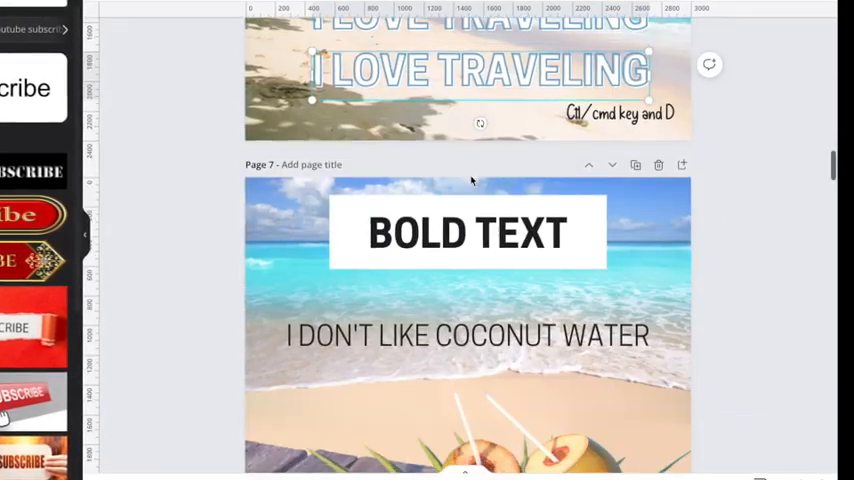
scroll(410, 173, down, 2)
- Bold the coconut water sentence, italicize the bananas sentence, and select BUT I DO LIKE MANGOES
click(419, 210)
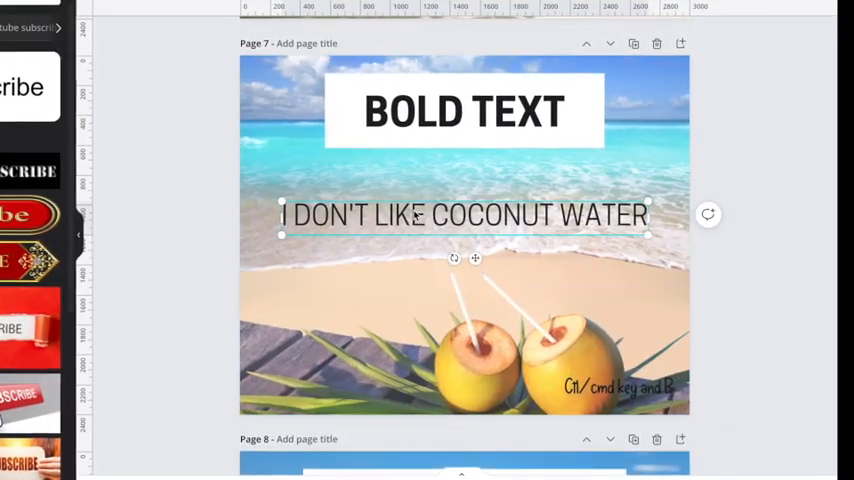
key(ctrl+b)
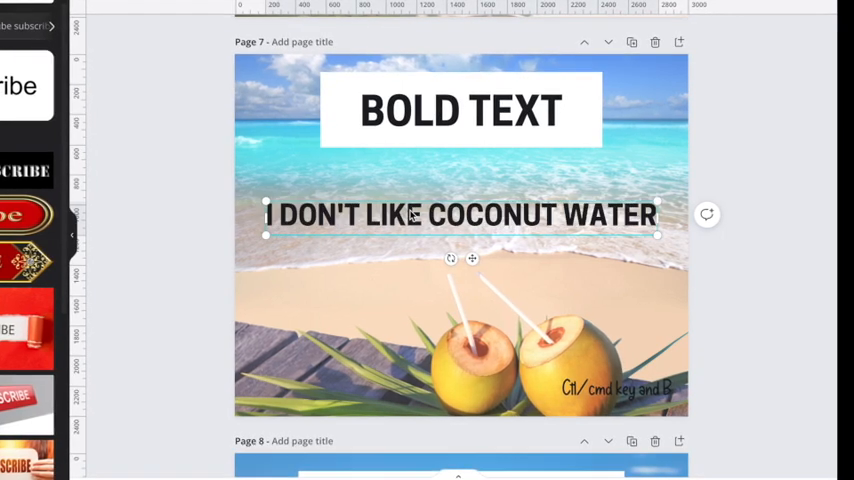
scroll(410, 215, down, 3)
scroll(410, 215, down, 2)
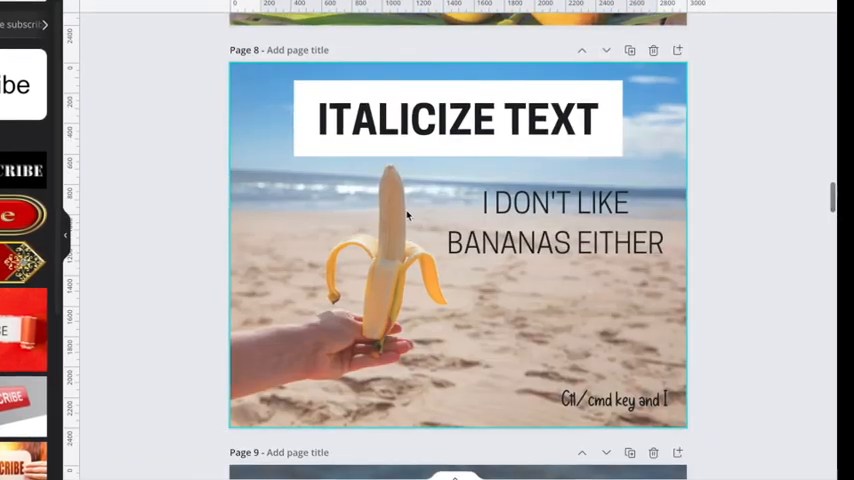
key(ctrl+i)
scroll(494, 268, down, 4)
scroll(494, 268, down, 3)
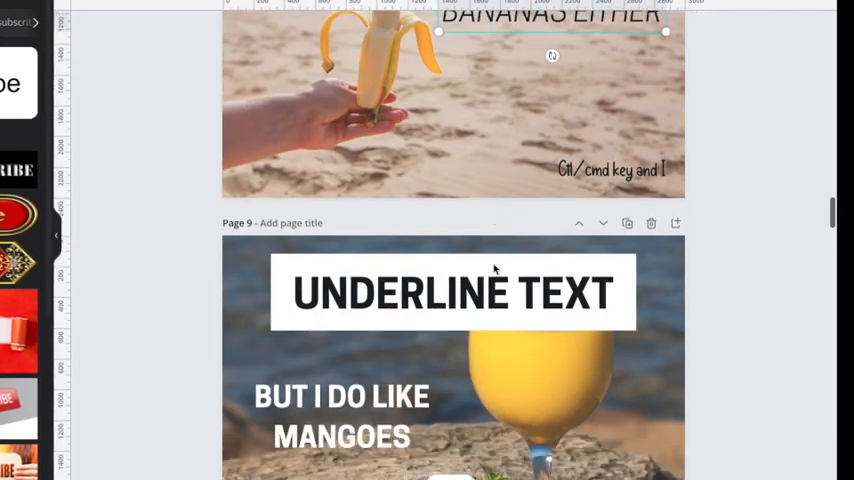
scroll(494, 268, down, 2)
scroll(494, 268, down, 2)
click(380, 210)
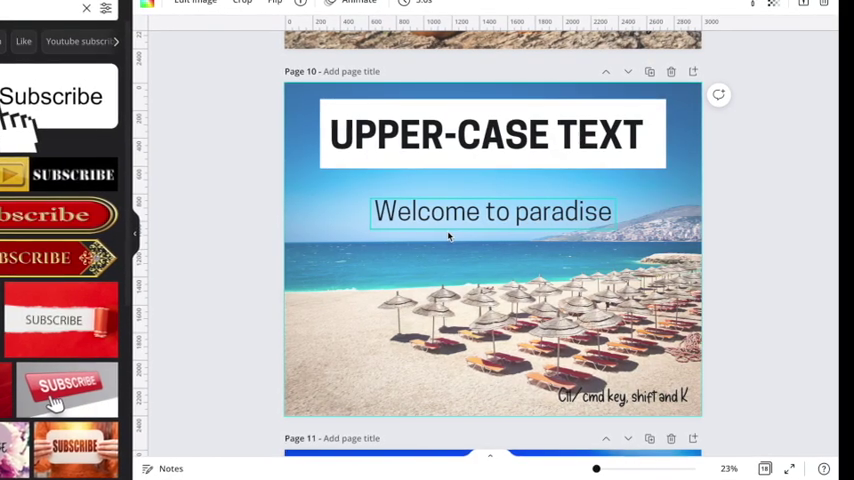
- Toggle Welcome to paradise to upper case with Ctrl+Shift+K and back to normal case
click(449, 215)
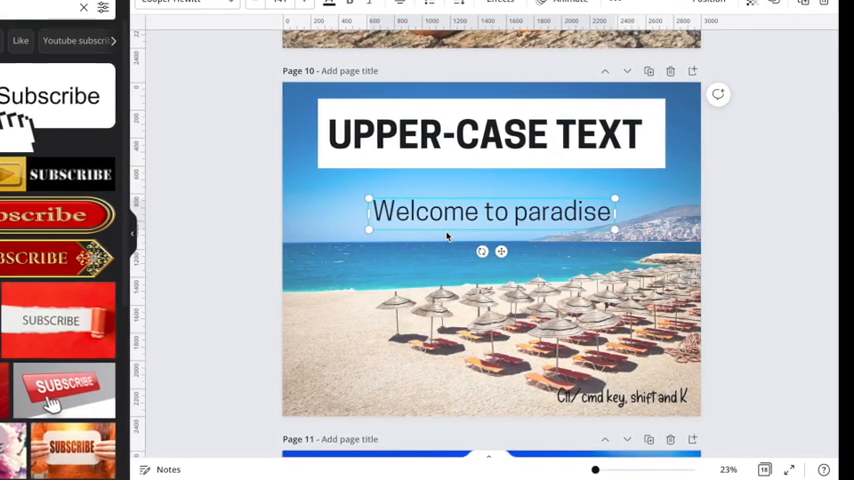
key(ctrl+shift+k)
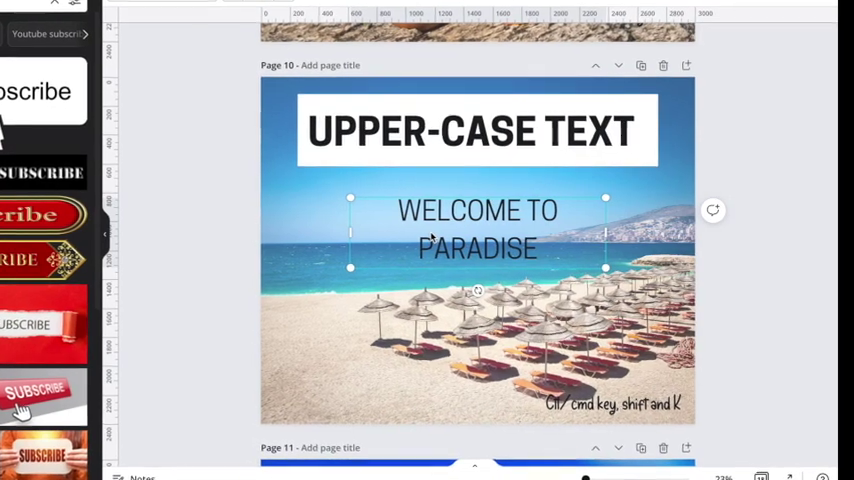
key(ctrl+shift+k)
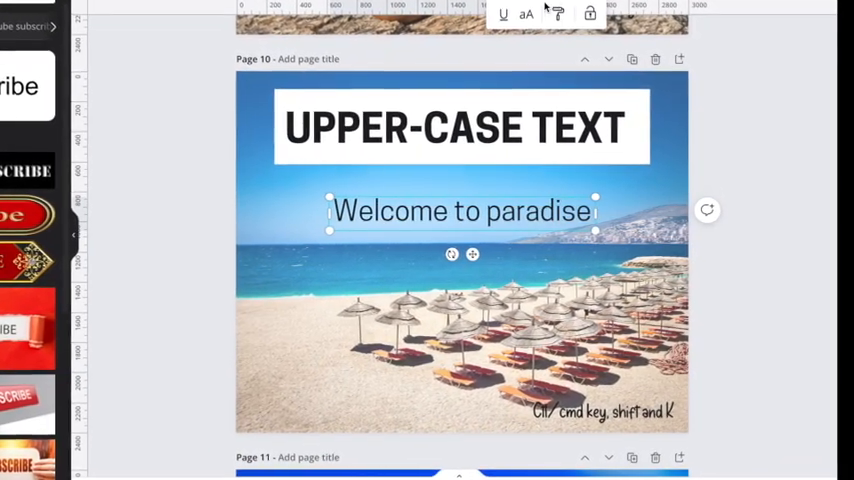
- Uppercase Welcome to paradise, then pick the layer hidden behind the page 11 beach illustration
click(522, 12)
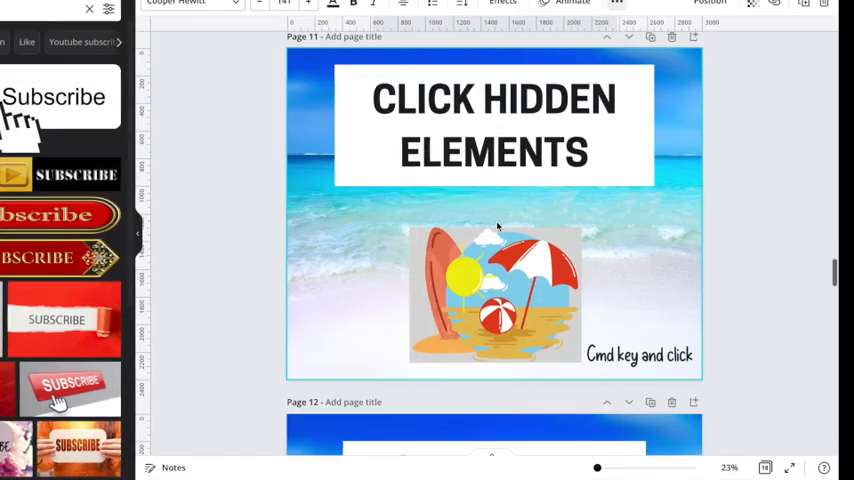
click(498, 228)
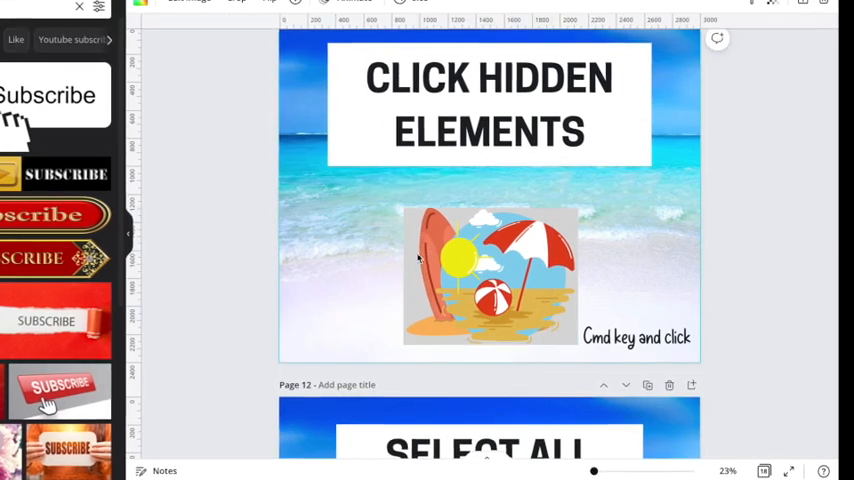
super+click(473, 258)
click(492, 258)
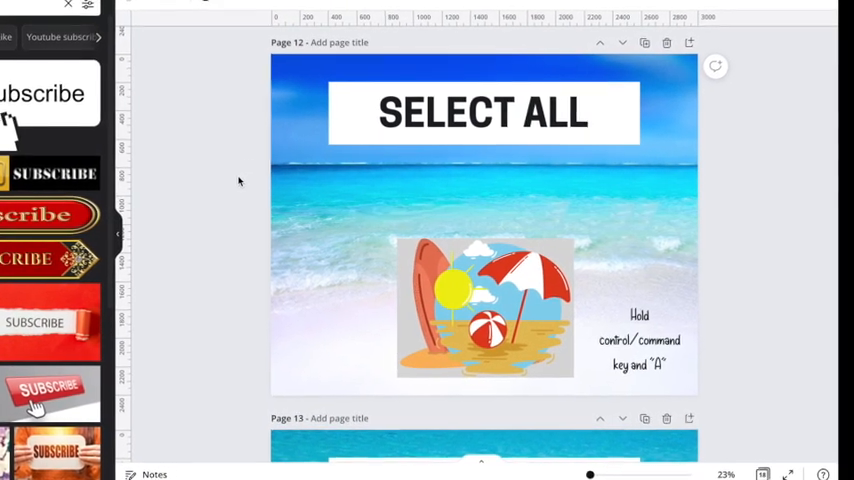
- Select everything on page 12, then the red dog plus the doberman on page 13
key(ctrl+a)
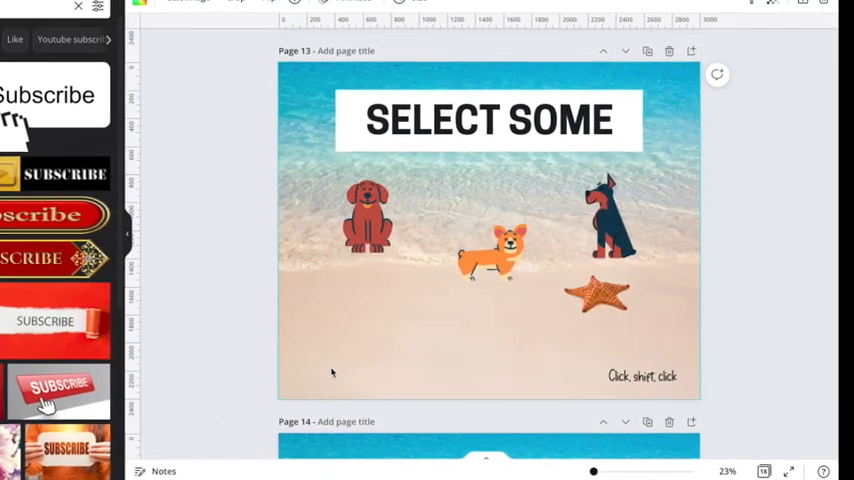
click(375, 218)
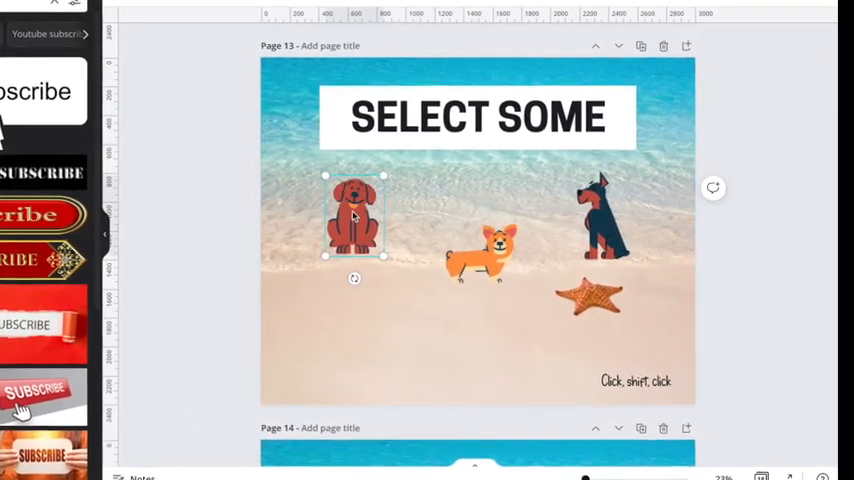
shift+click(598, 195)
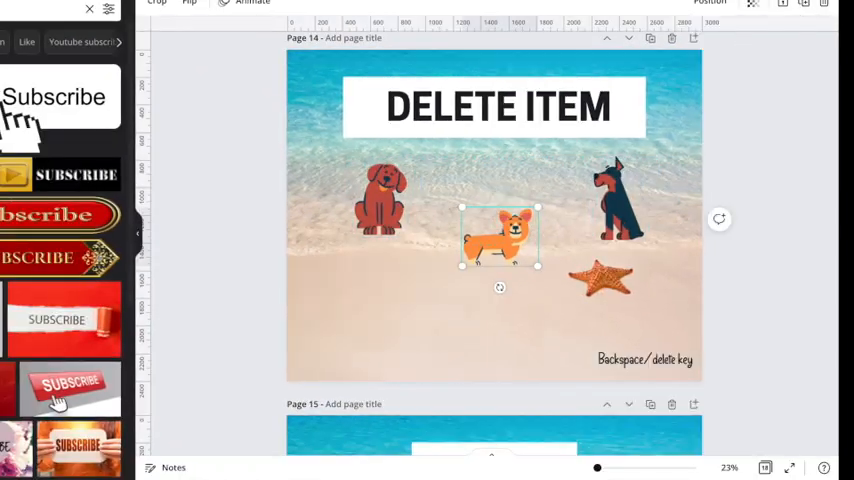
- Delete the corgi and the doberman from page 14
key(Delete)
click(615, 200)
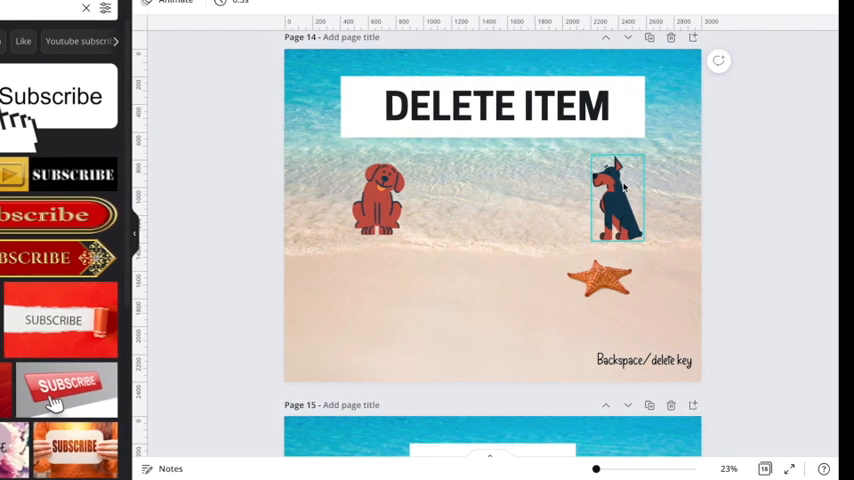
key(Delete)
scroll(567, 222, down, 5)
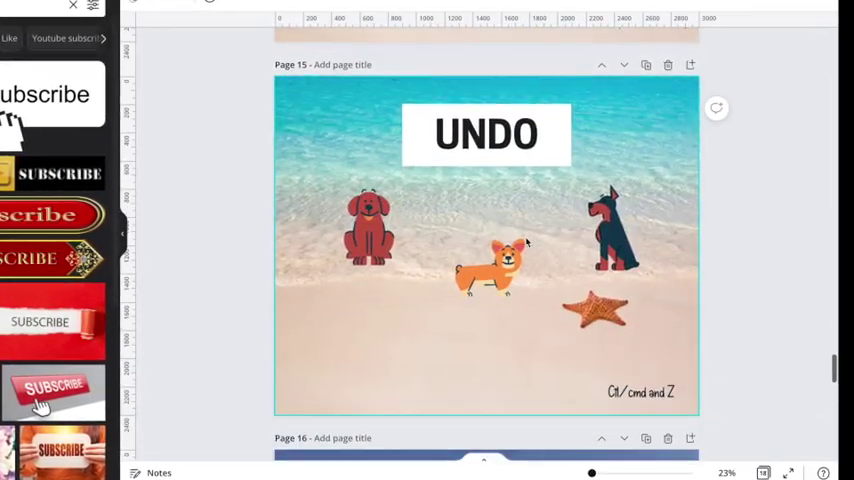
- Delete the corgi on page 15 and restore it with undo
click(495, 265)
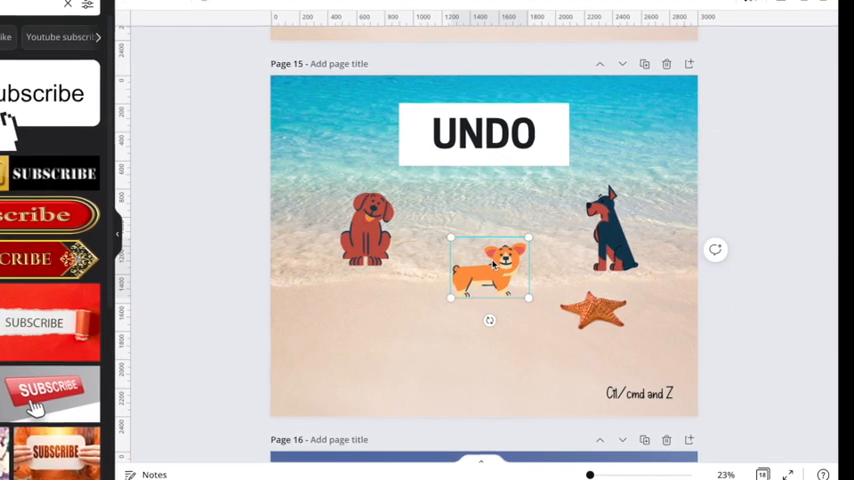
key(Delete)
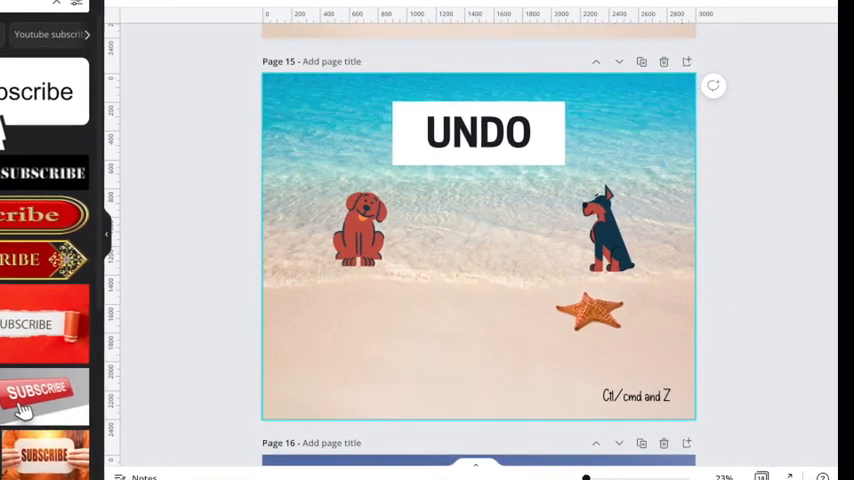
key(ctrl+z)
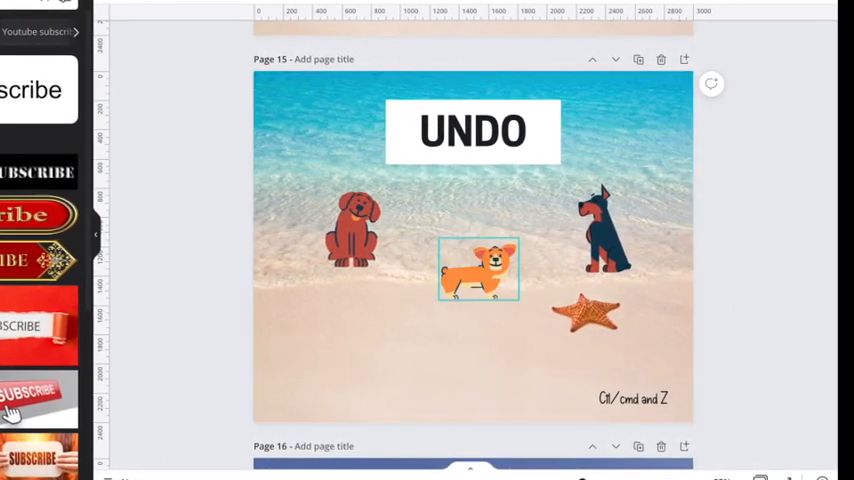
scroll(437, 223, down, 3)
scroll(437, 223, down, 3)
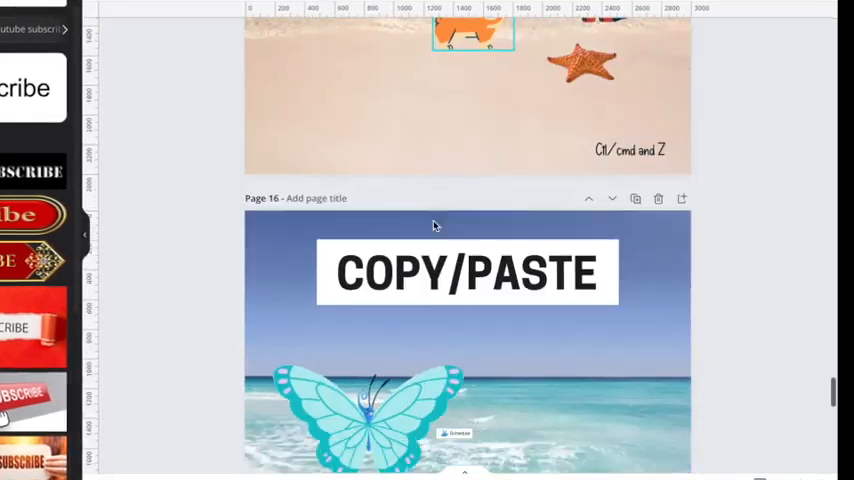
scroll(437, 223, down, 2)
- Deselect and reselect the butterfly on the COPY/PASTE page
click(527, 173)
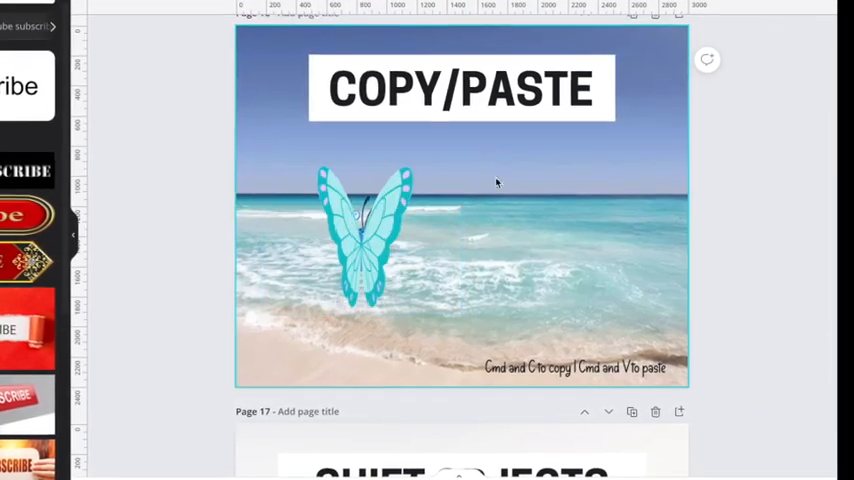
click(262, 286)
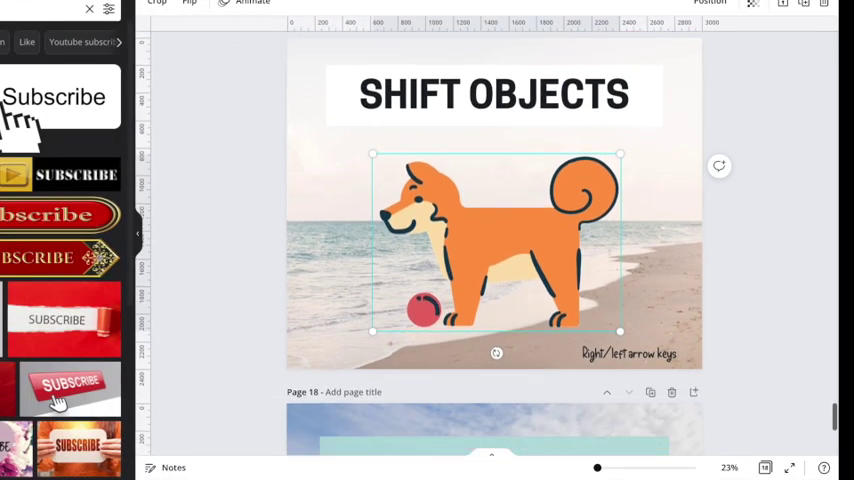
scroll(450, 260, down, 3)
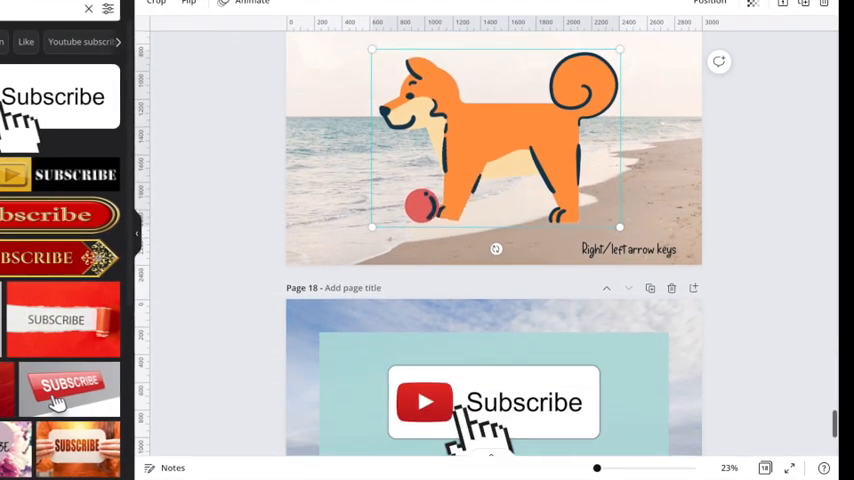
scroll(450, 260, down, 3)
scroll(490, 250, down, 2)
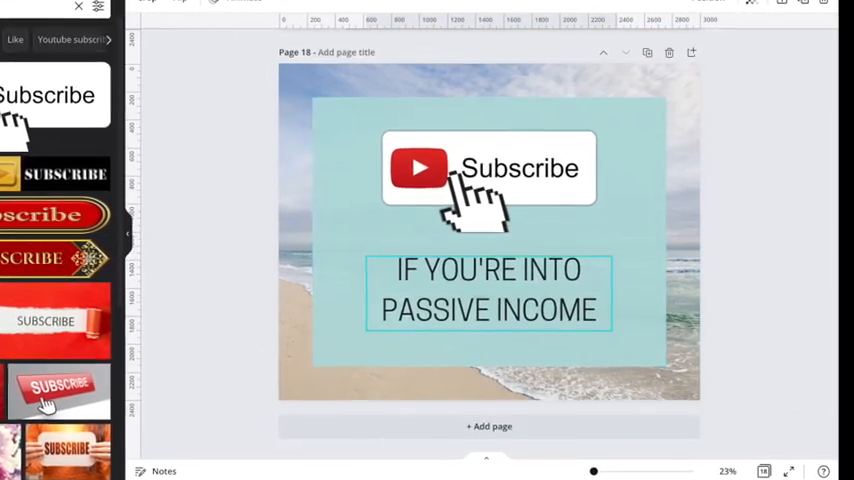